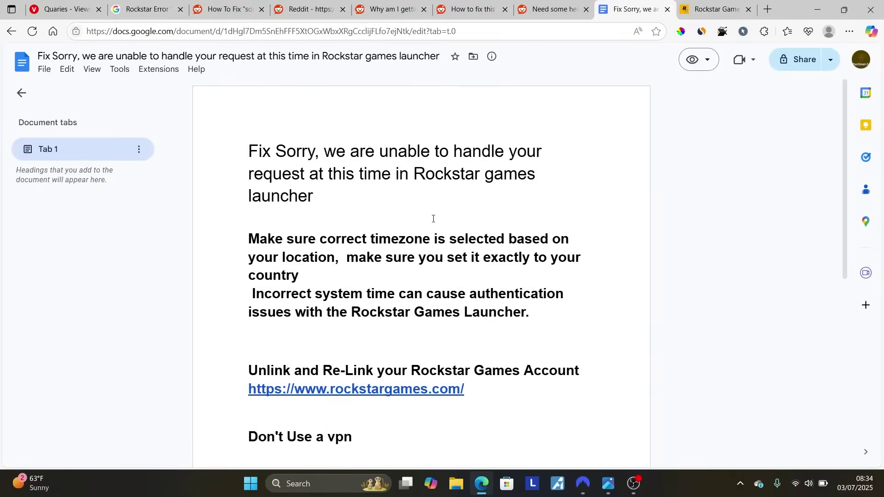
Step: Set the Windows time zone to (UTC+03:00) Nairobi on the Date & time page
key(super+i)
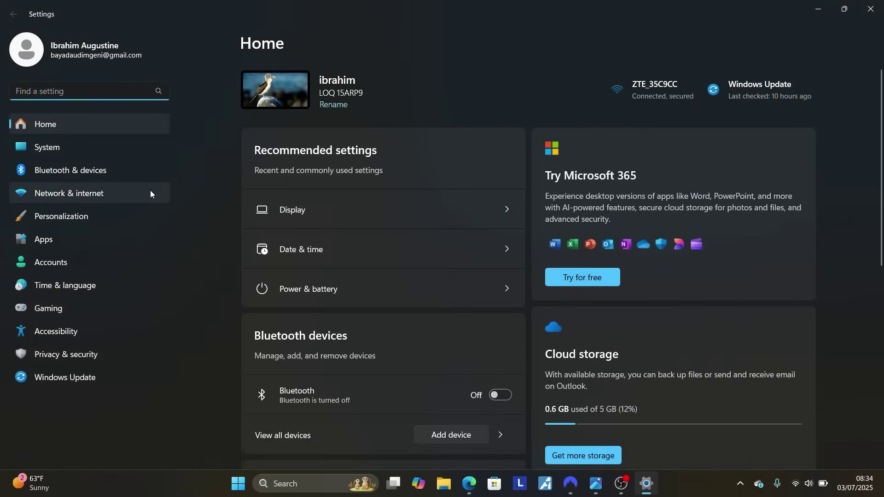
click(84, 291)
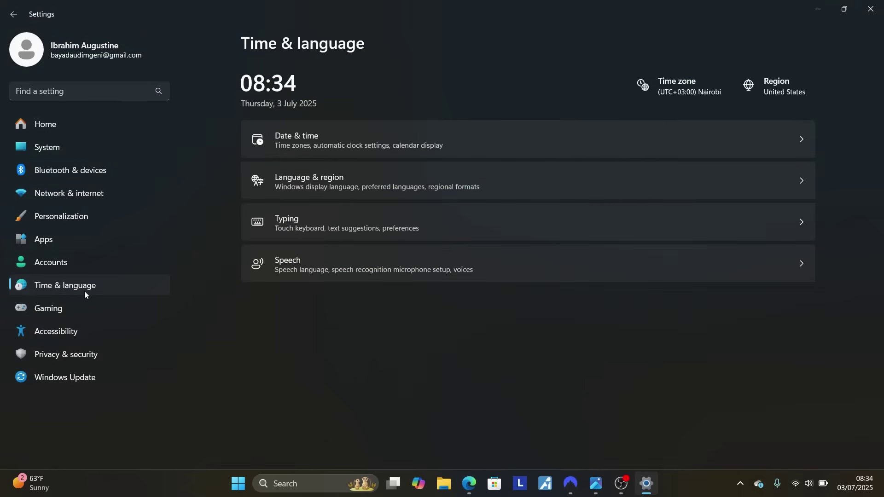
click(307, 147)
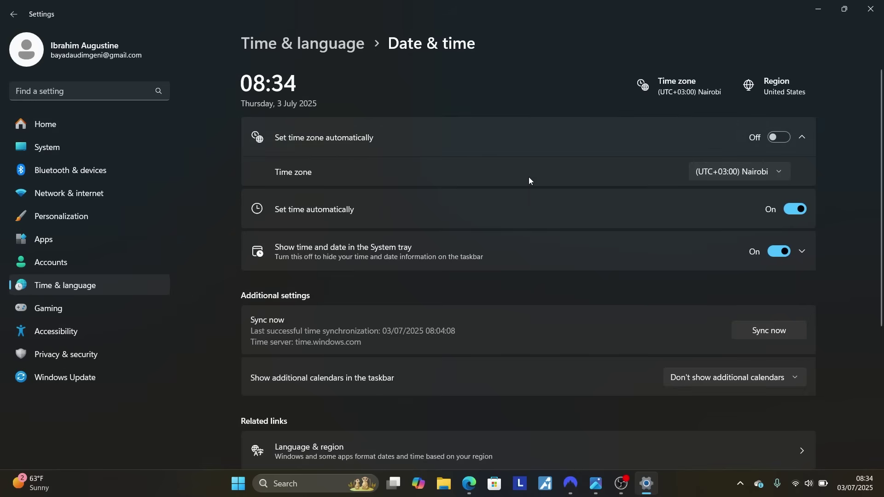
click(706, 175)
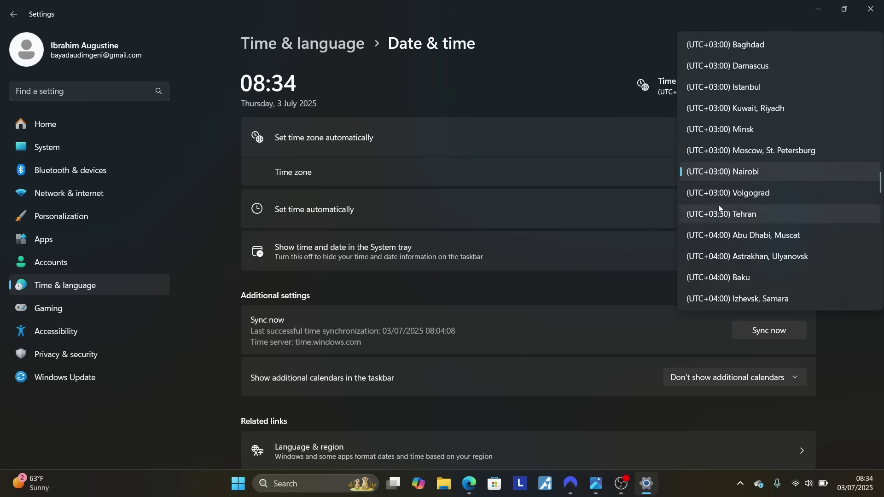
click(555, 173)
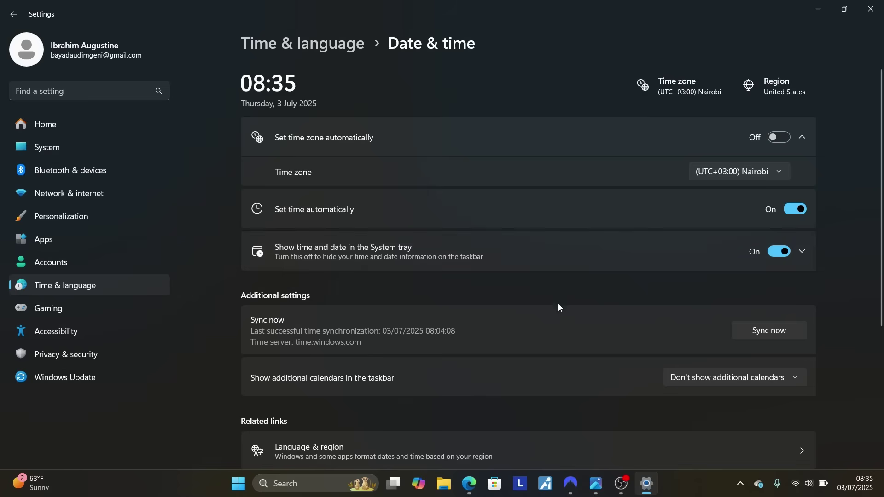
Step: Sync the clock with the time server, then highlight the guide's time zone advice
click(766, 332)
click(812, 10)
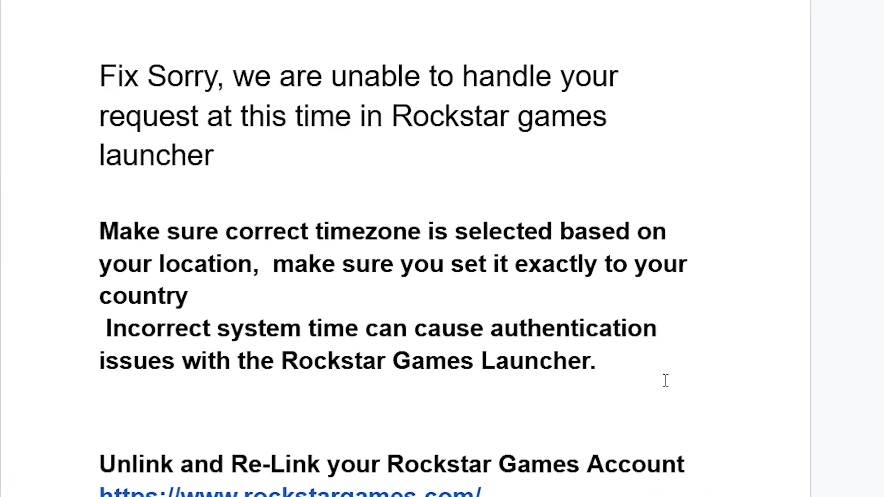
drag(665, 381, 50, 230)
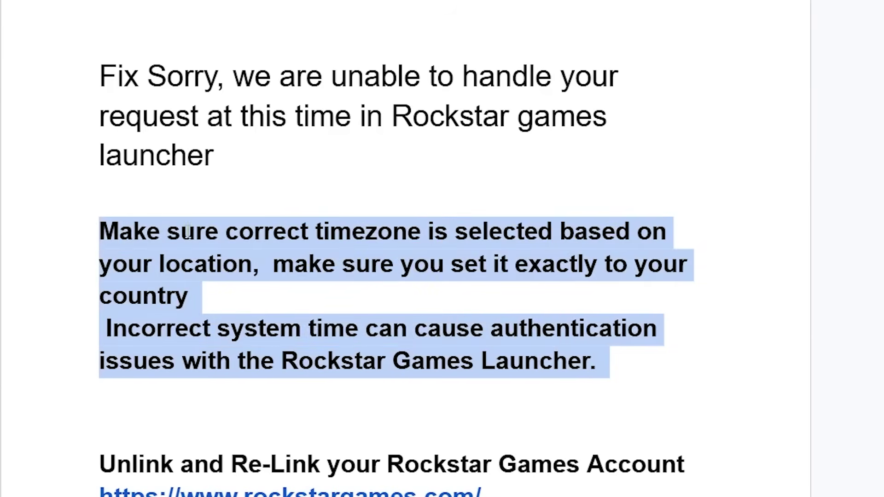
Step: Highlight the Unlink and Re-Link heading and preview its rockstargames.com link
scroll(216, 258, down, 4)
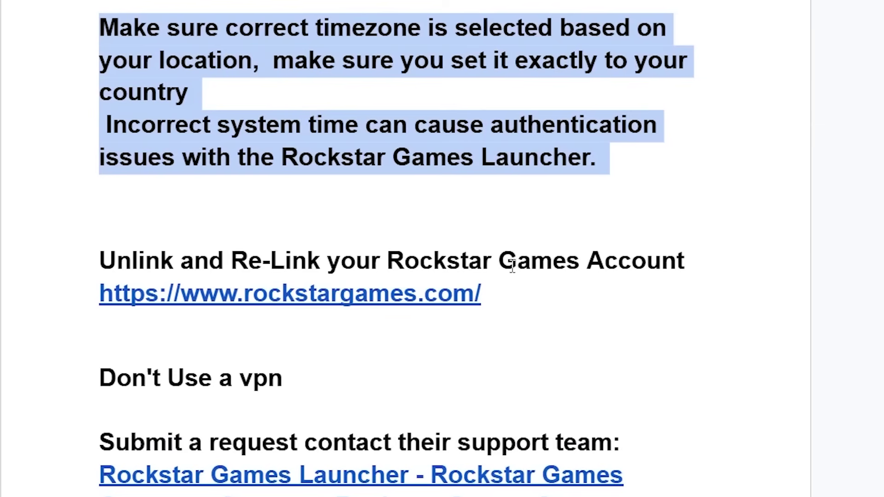
drag(725, 269, 85, 275)
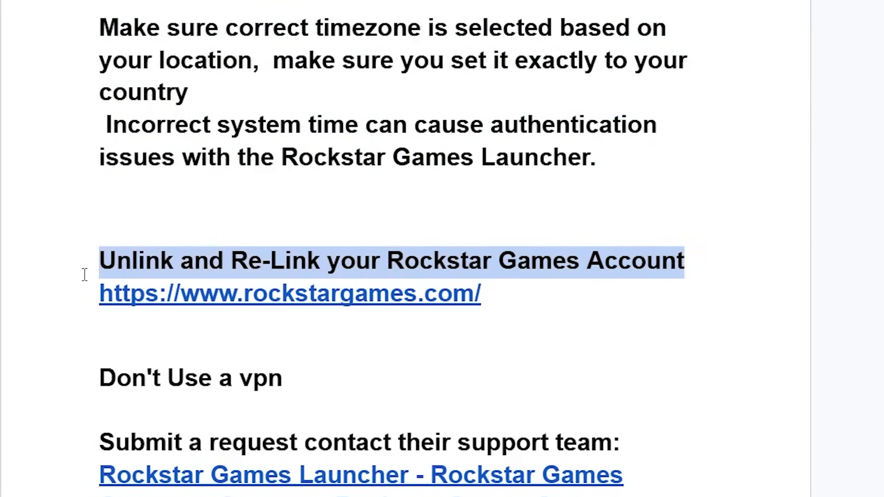
click(280, 313)
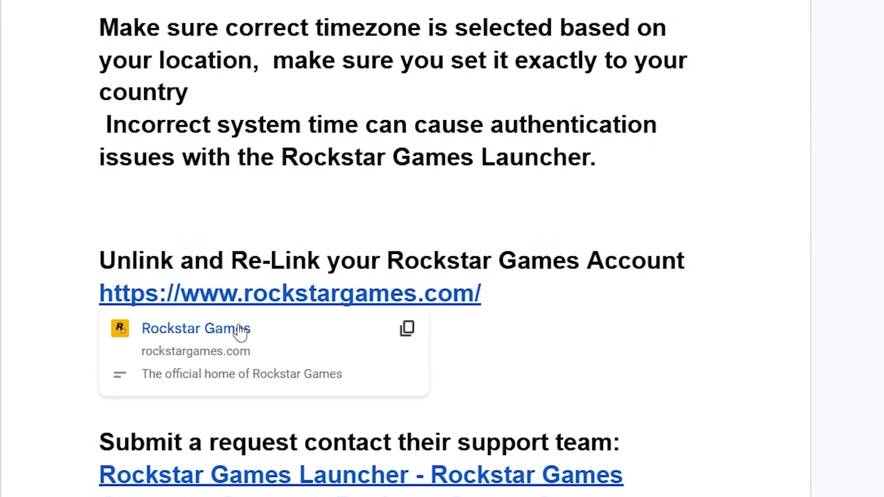
Step: Open rockstargames.com in a new tab and go to the account's Linked Accounts settings
click(222, 330)
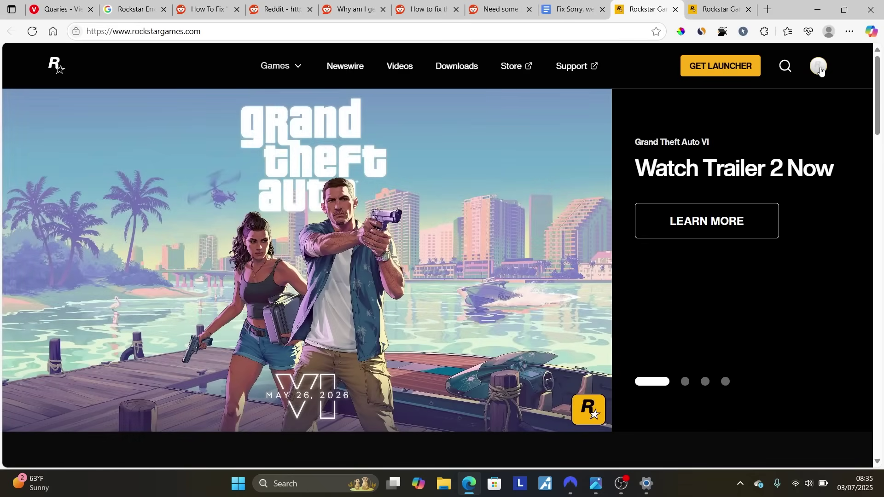
click(818, 66)
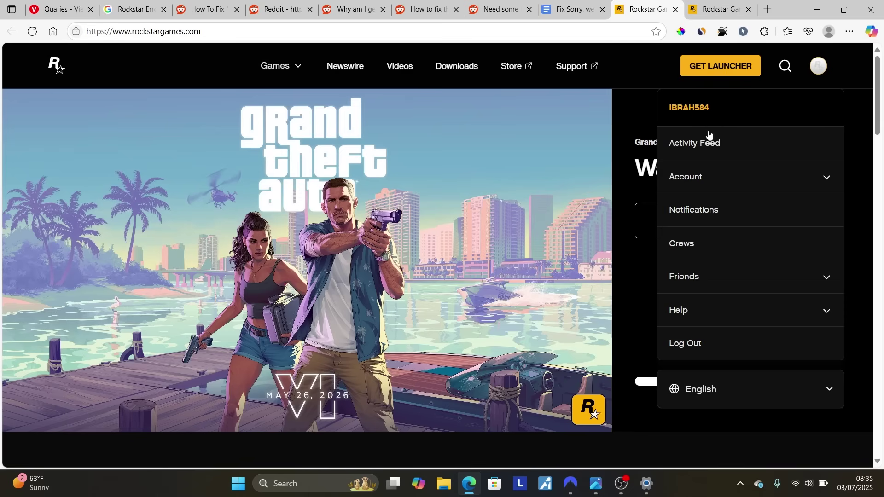
click(715, 177)
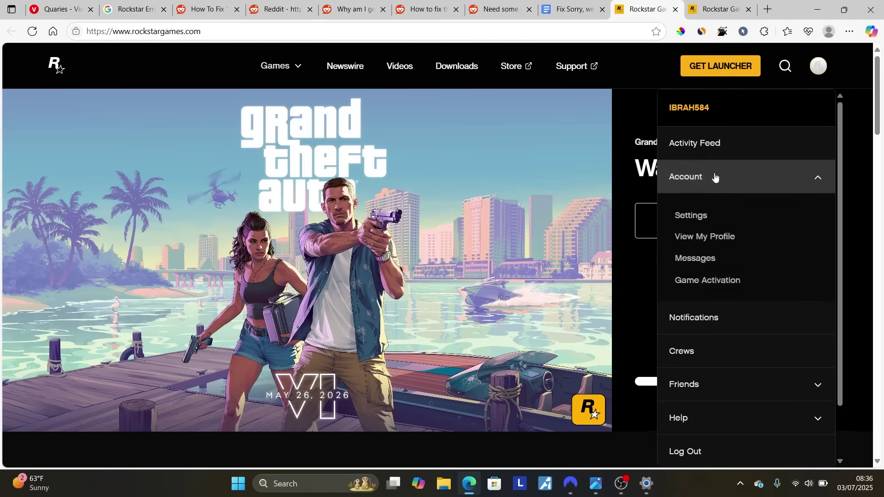
click(702, 217)
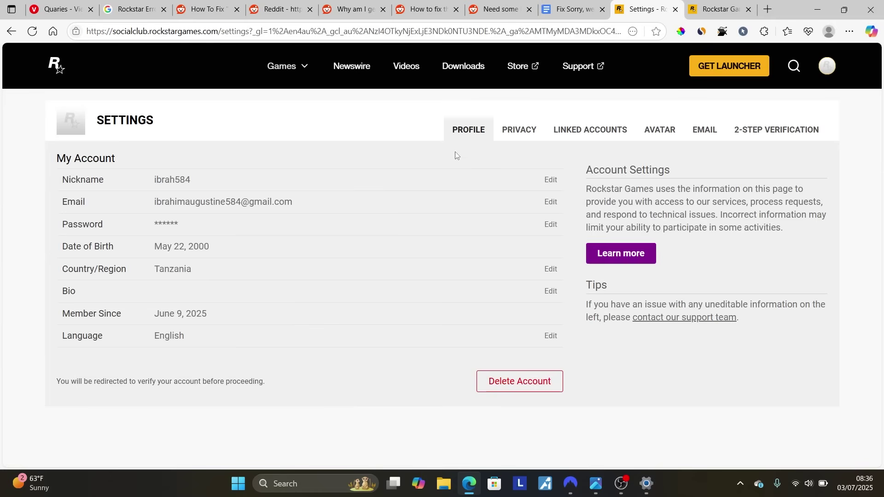
click(603, 128)
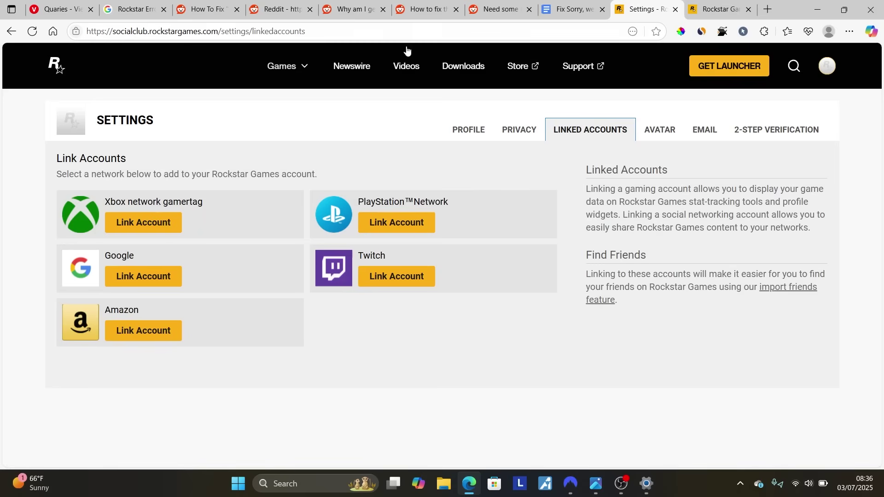
Step: In the guide, clear the 'Don't Use a vpn' highlight and preview the Rockstar support link
click(567, 2)
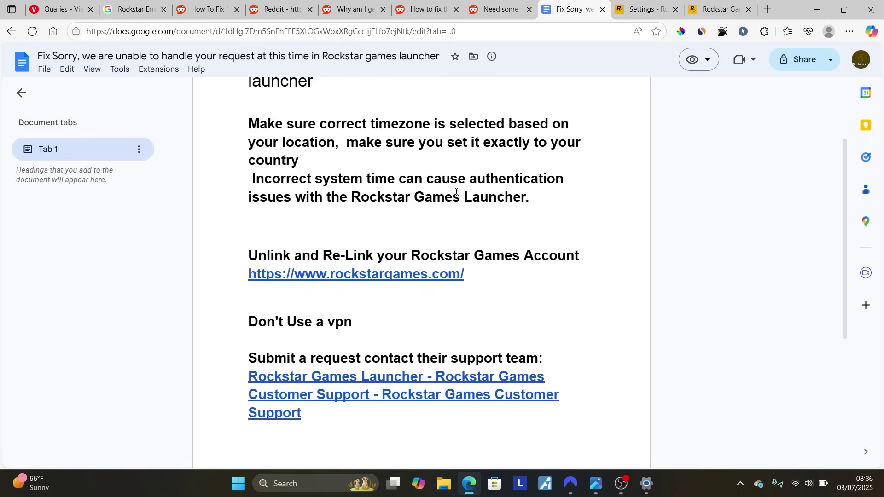
scroll(456, 193, up, 3)
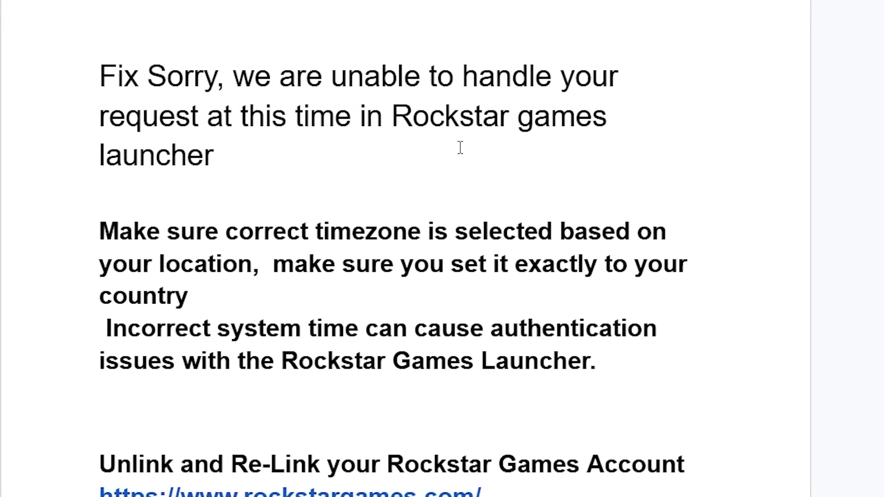
scroll(459, 147, down, 6)
drag(88, 168, 55, 180)
click(108, 173)
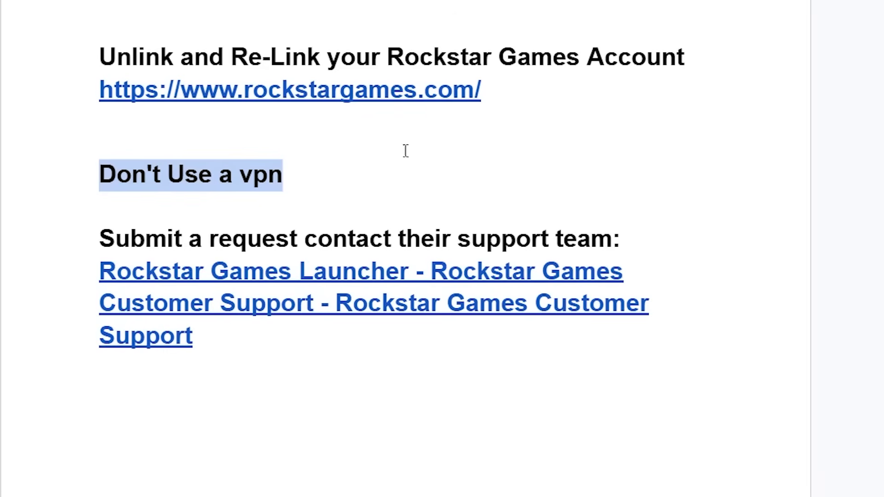
scroll(597, 71, up, 5)
scroll(517, 187, down, 3)
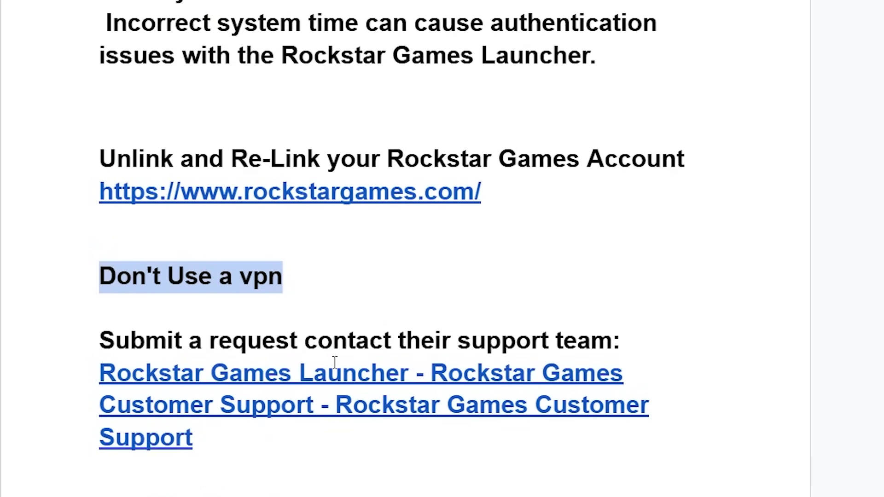
click(333, 409)
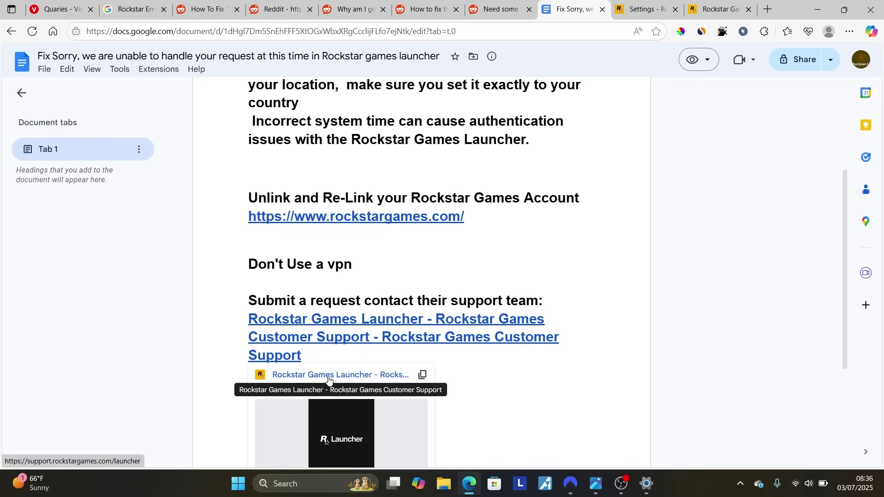
Step: Open the Rockstar Games Launcher support page in a new tab and highlight its '24/7' note
click(329, 375)
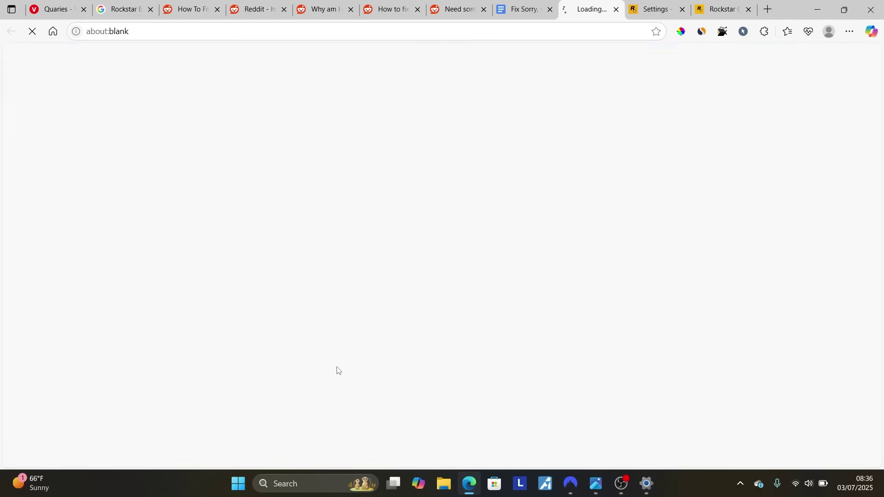
click(520, 4)
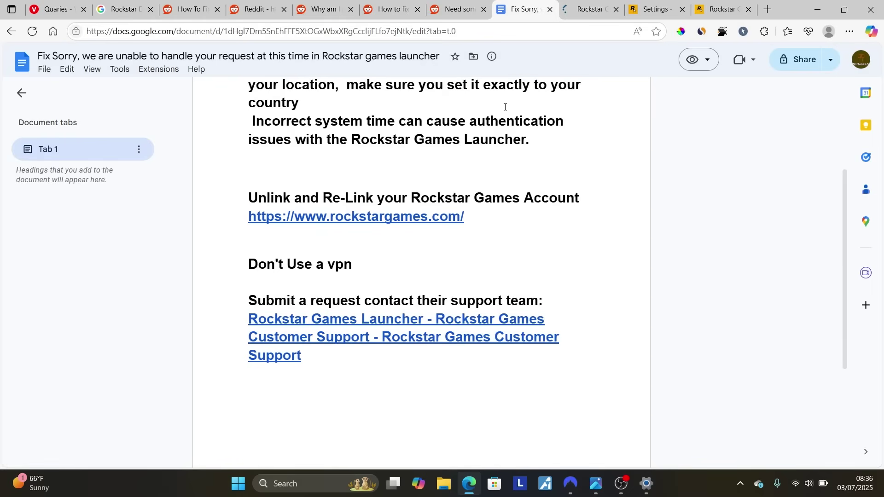
click(591, 9)
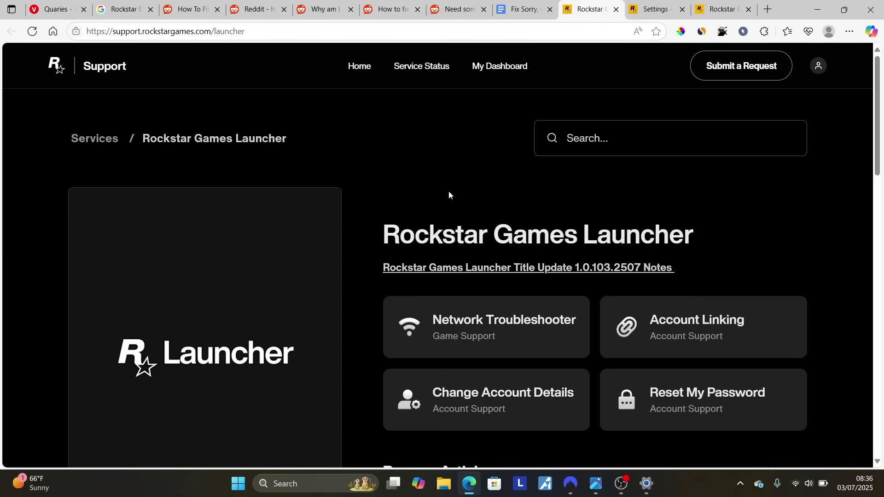
scroll(436, 153, down, 20)
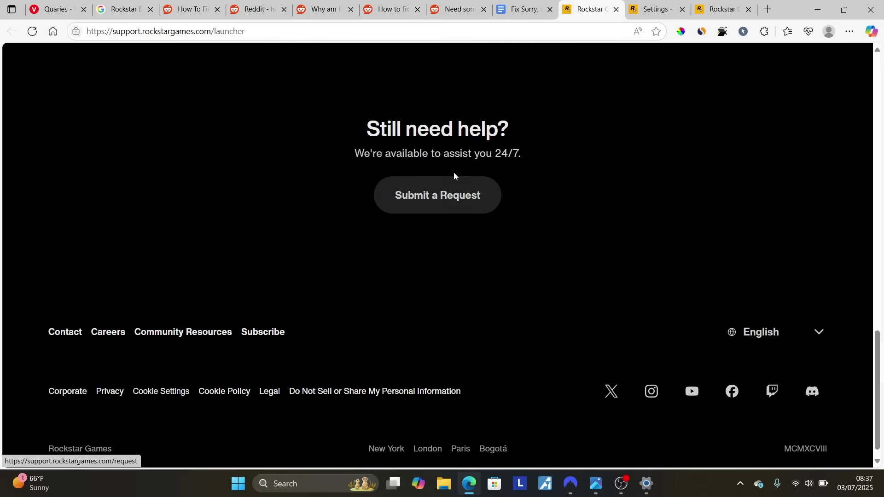
drag(496, 153, 565, 157)
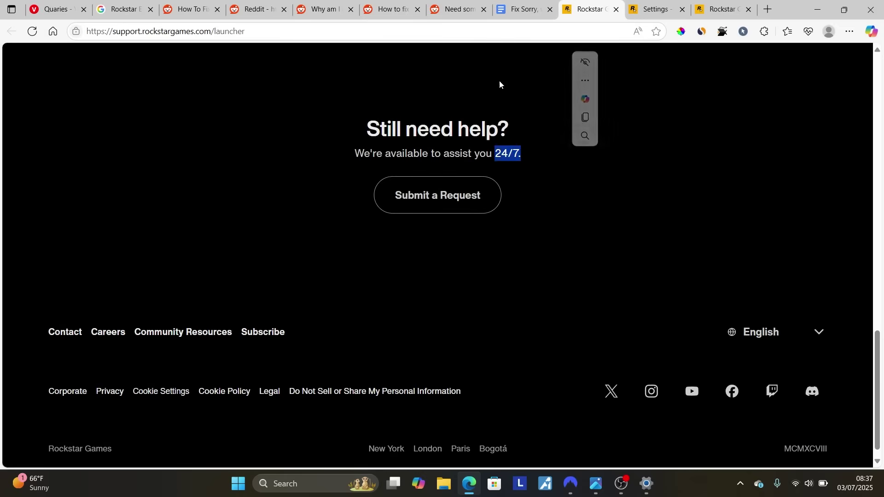
Step: Return to the guide and briefly highlight the title and timezone paragraph
click(525, 9)
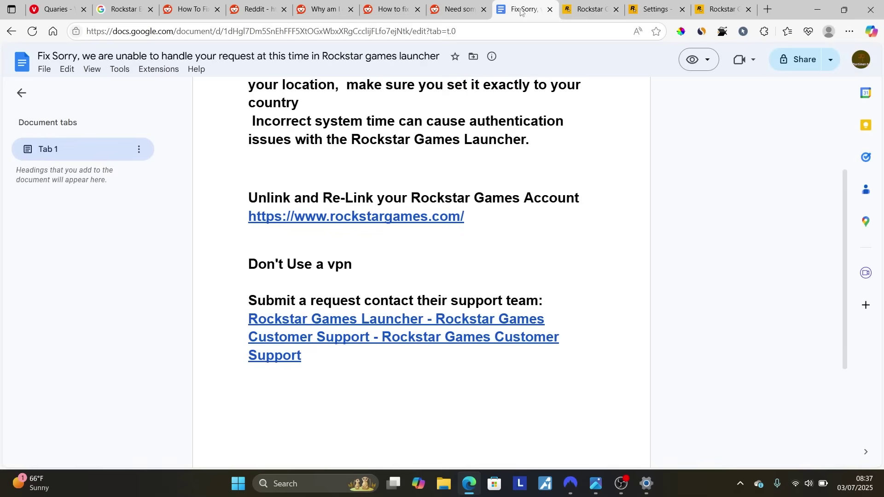
scroll(452, 163, up, 4)
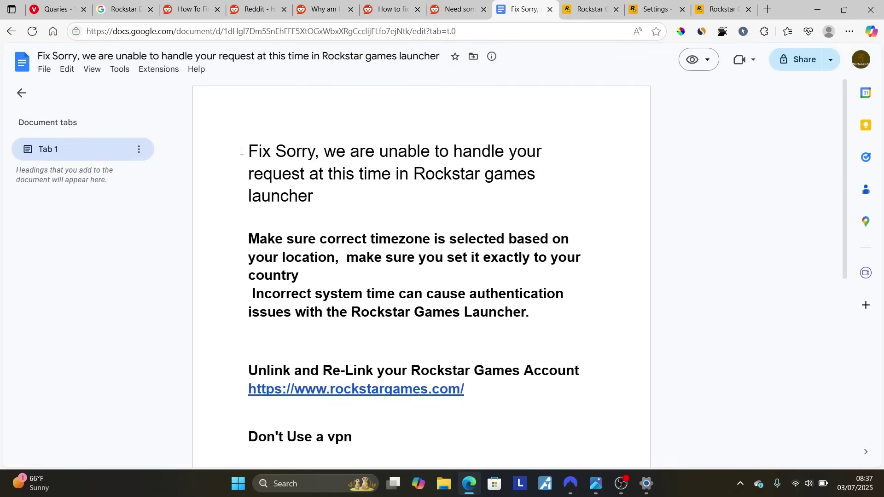
drag(242, 151, 475, 282)
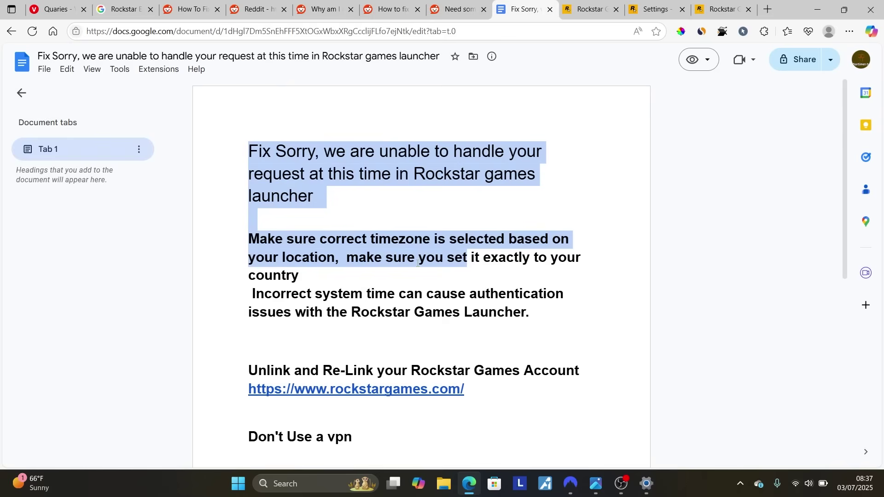
click(363, 189)
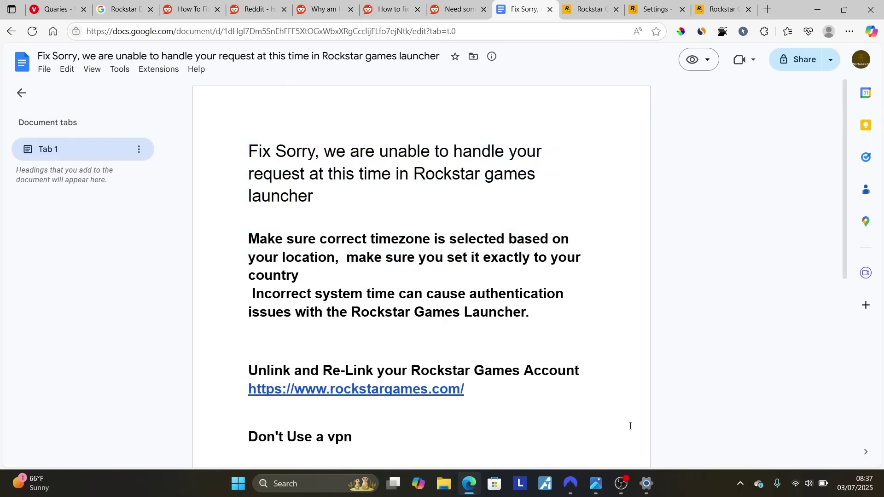
Step: View the sign-in error screenshot in Photos, then scroll the guide back to the top
click(596, 483)
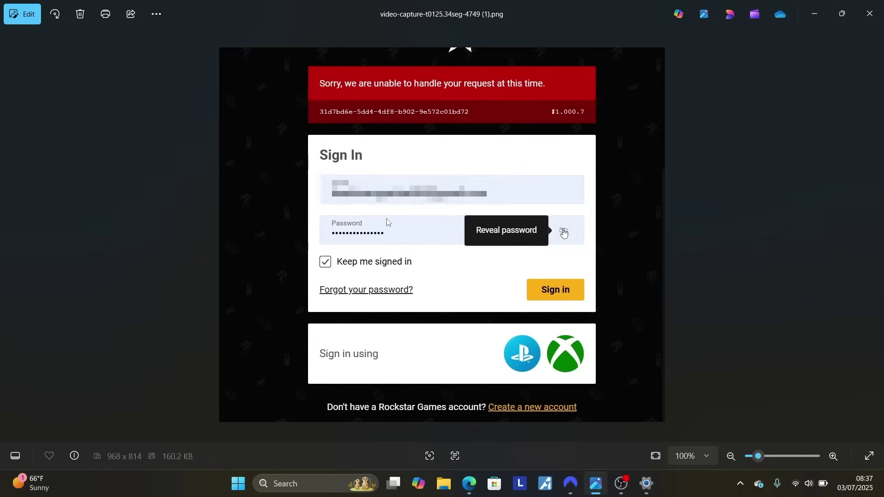
click(814, 14)
scroll(449, 193, down, 5)
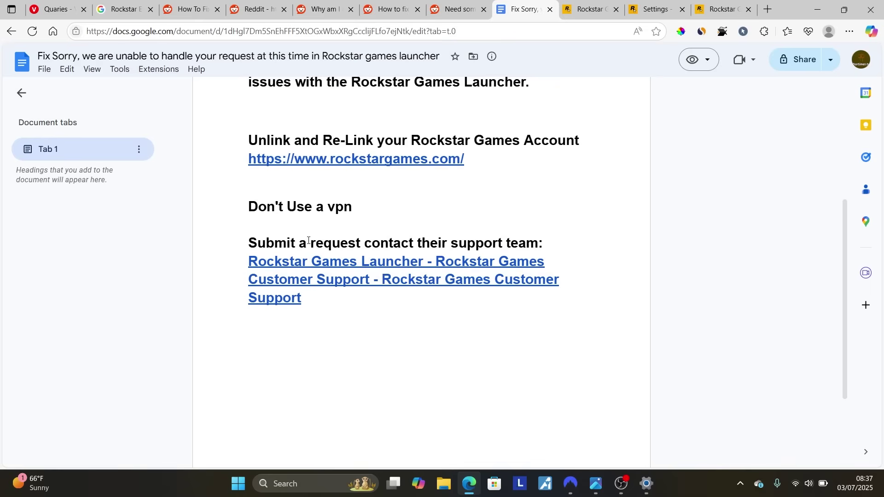
scroll(308, 241, up, 1)
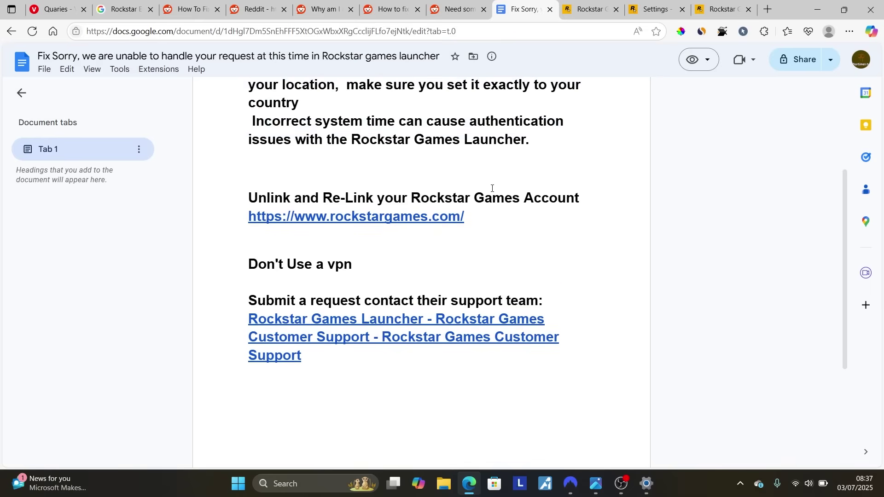
scroll(492, 188, up, 4)
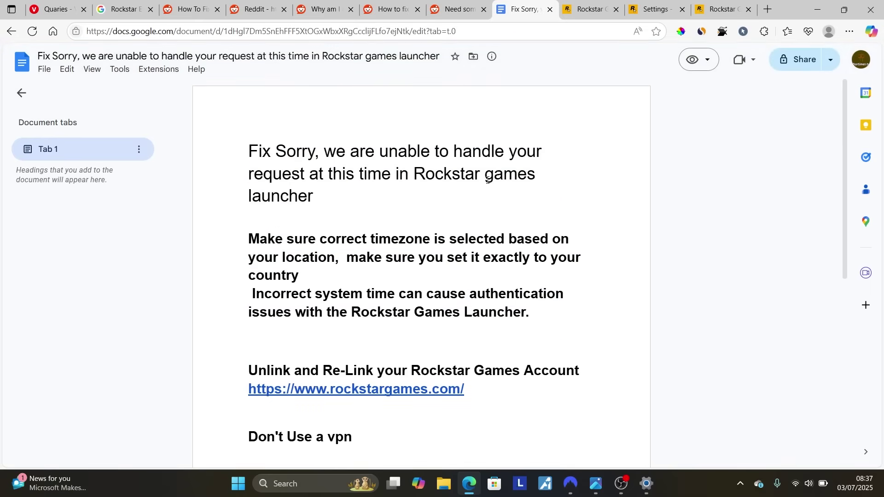